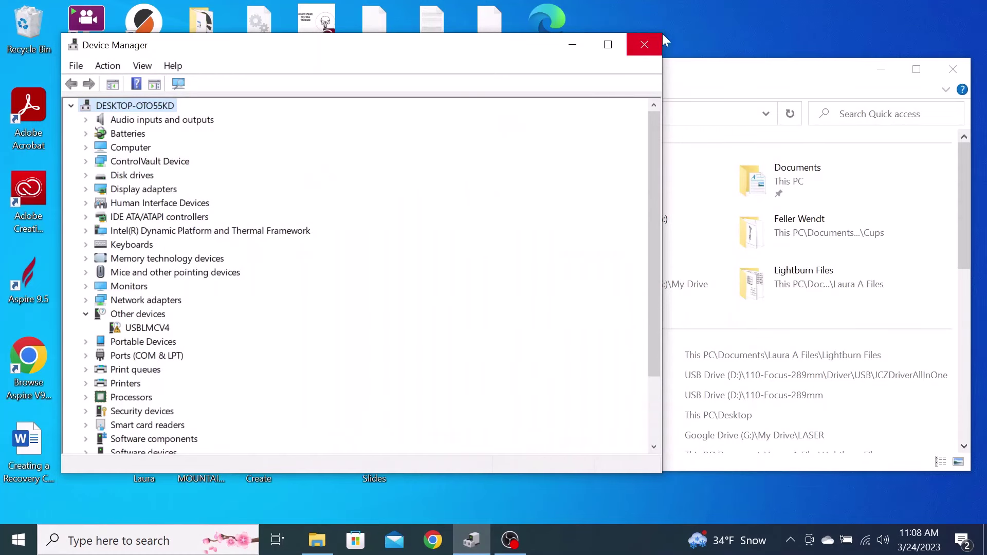
Close the current Device Manager window and relaunch Device Manager through Windows search
click(645, 44)
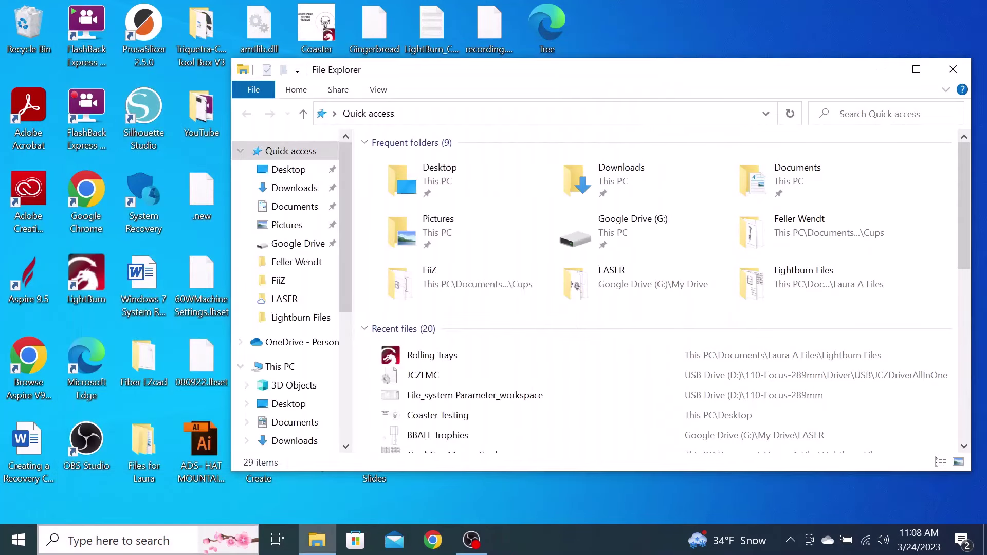
click(143, 545)
text(de)
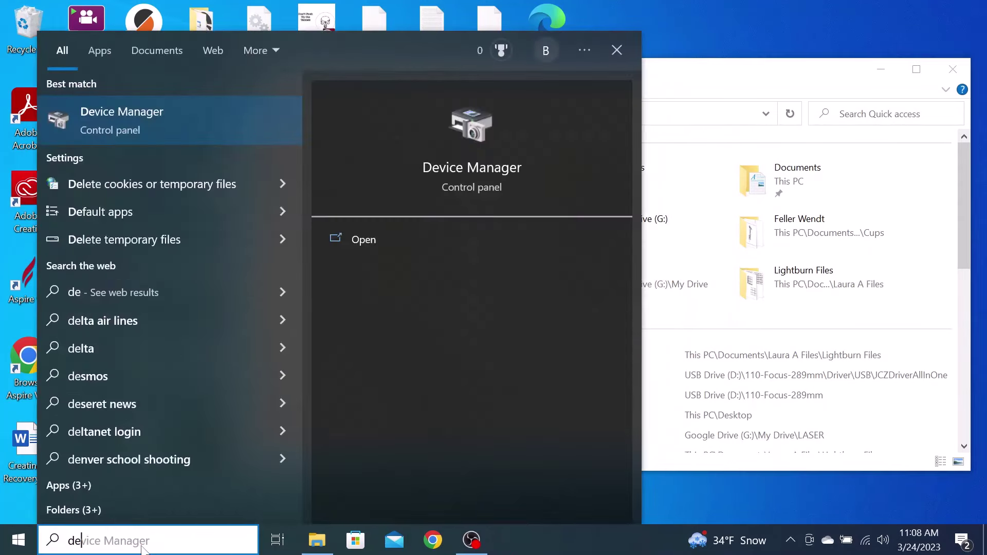
text(vic)
key(BackSpace)
text(vice)
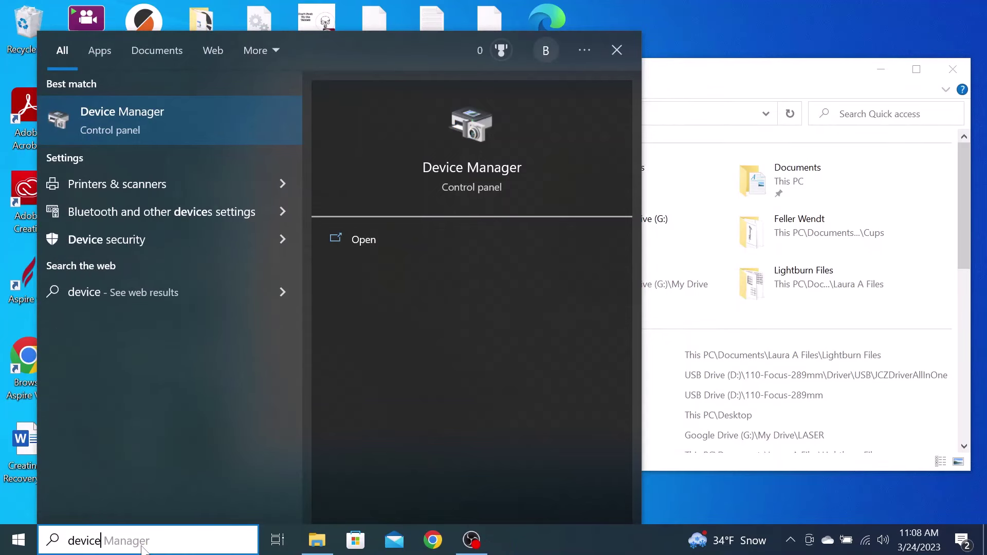
key(Return)
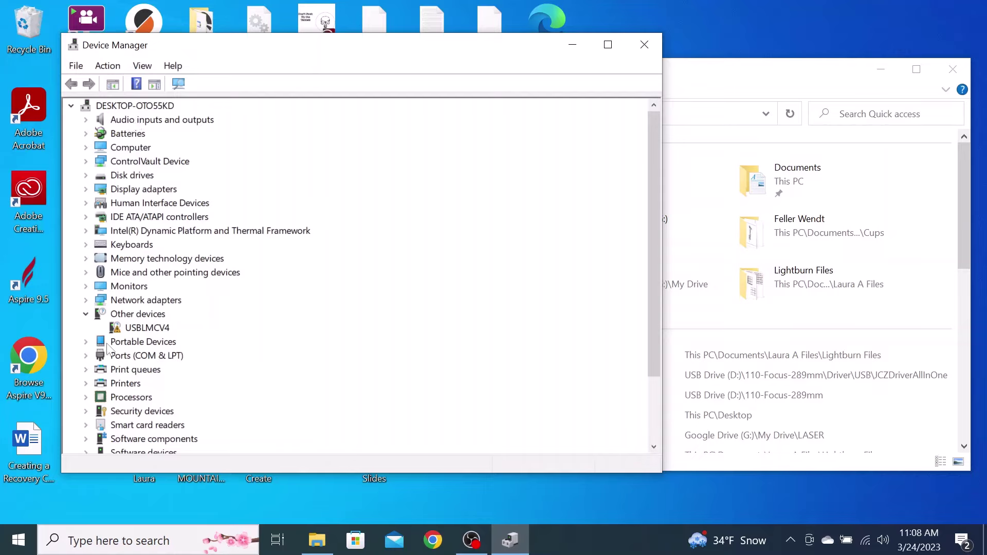
Update the USBLMCV4 driver from the D:\110-Focus-289mm\Driver folder
right_click(149, 332)
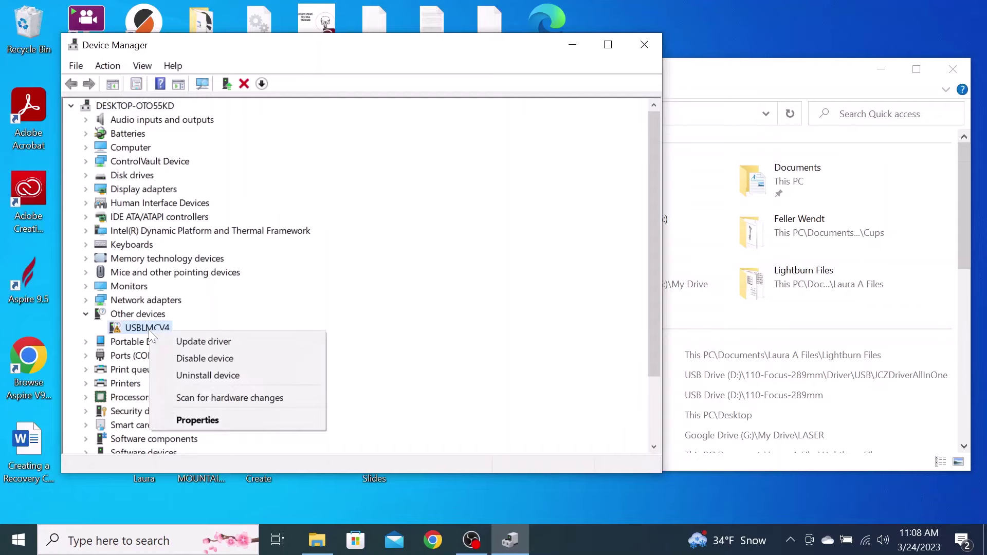
click(187, 348)
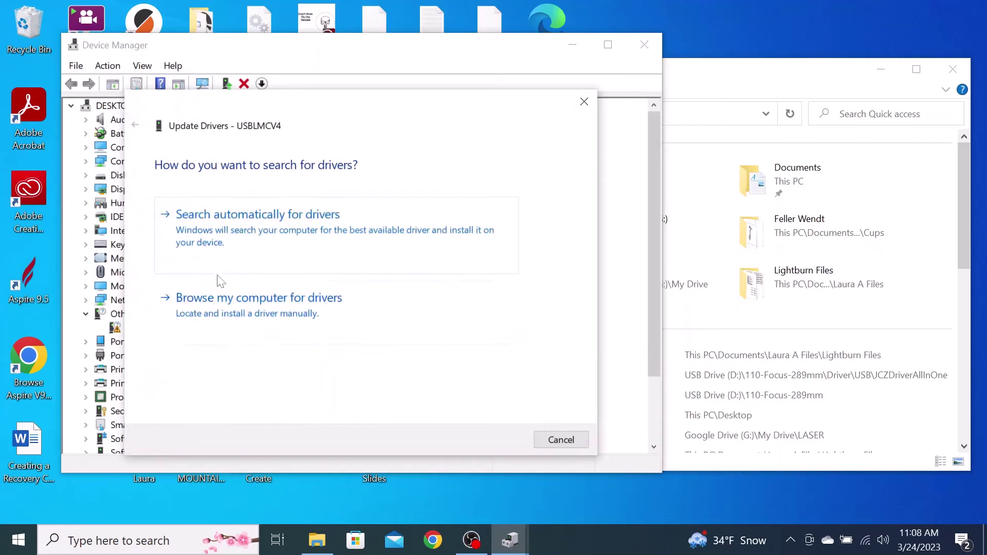
click(260, 303)
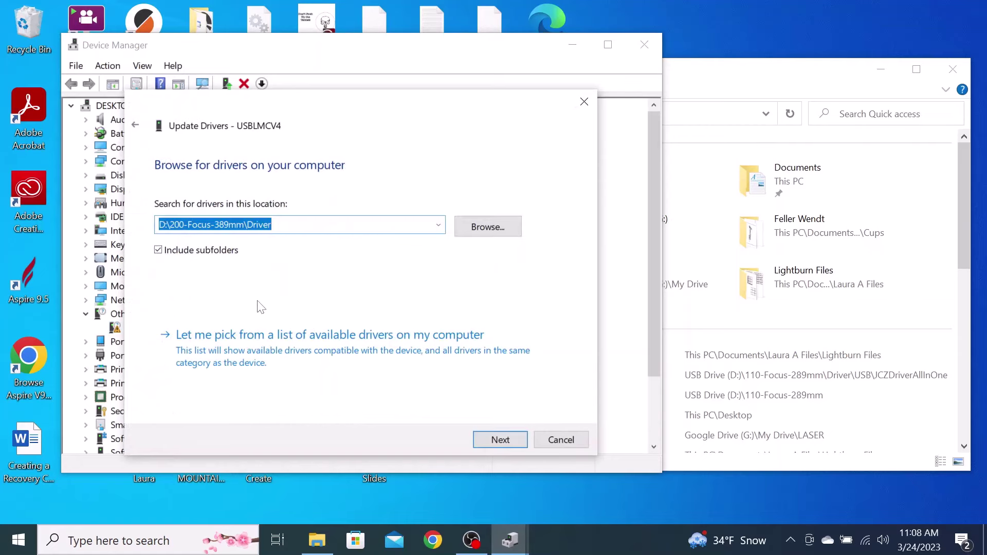
click(468, 233)
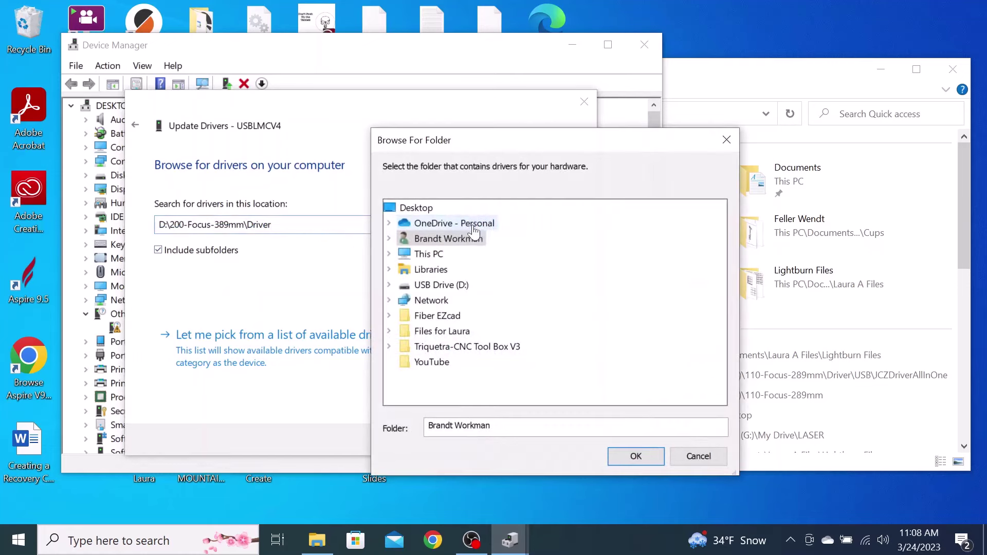
double_click(432, 287)
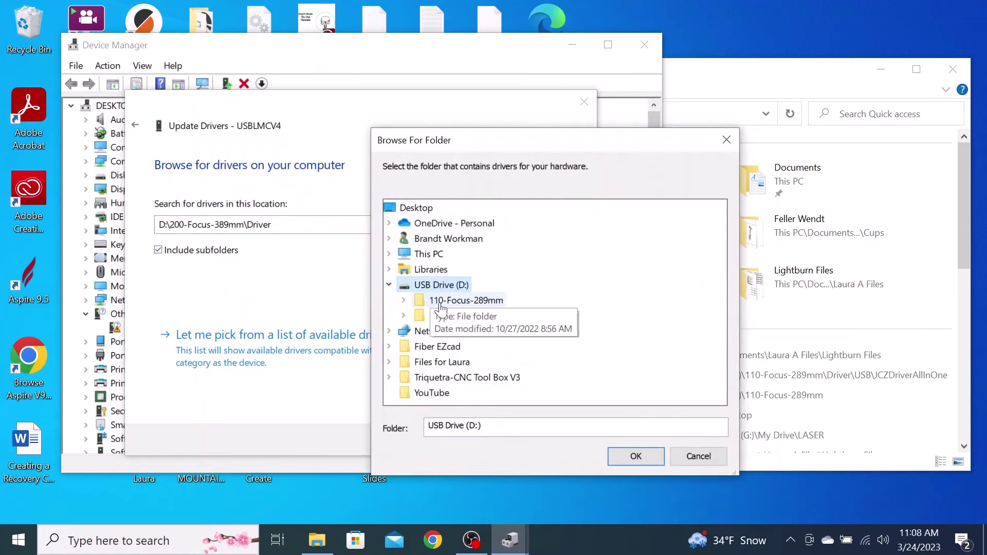
double_click(441, 303)
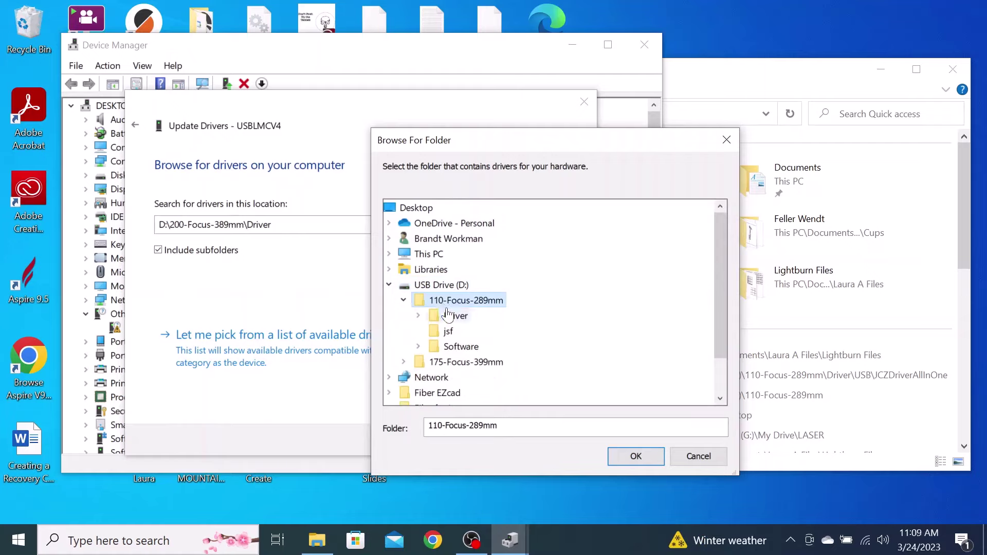
double_click(456, 315)
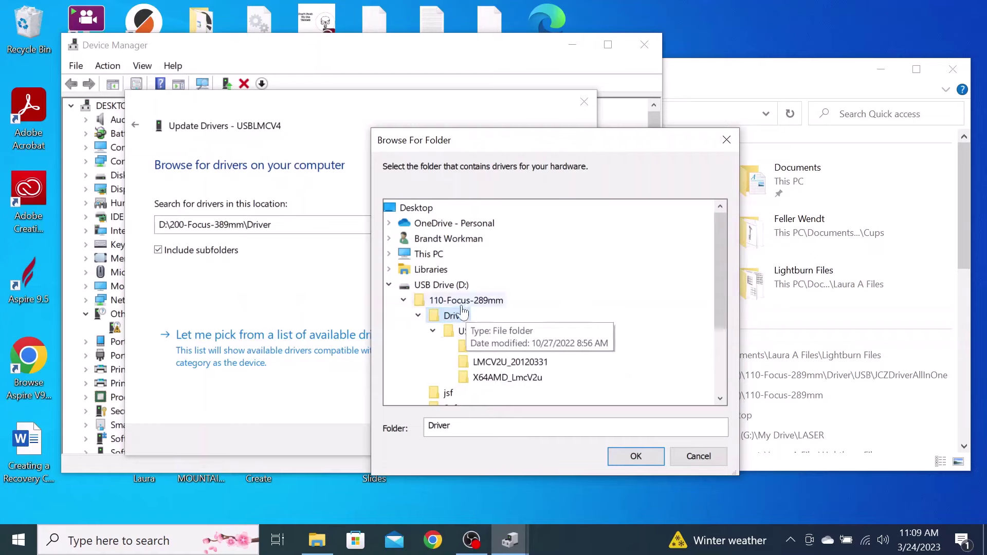
click(624, 456)
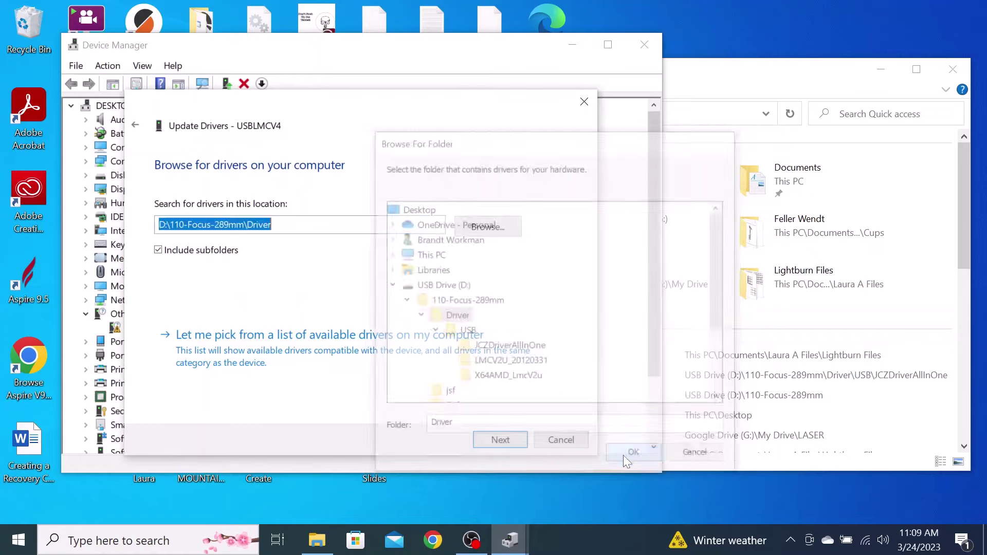
click(506, 439)
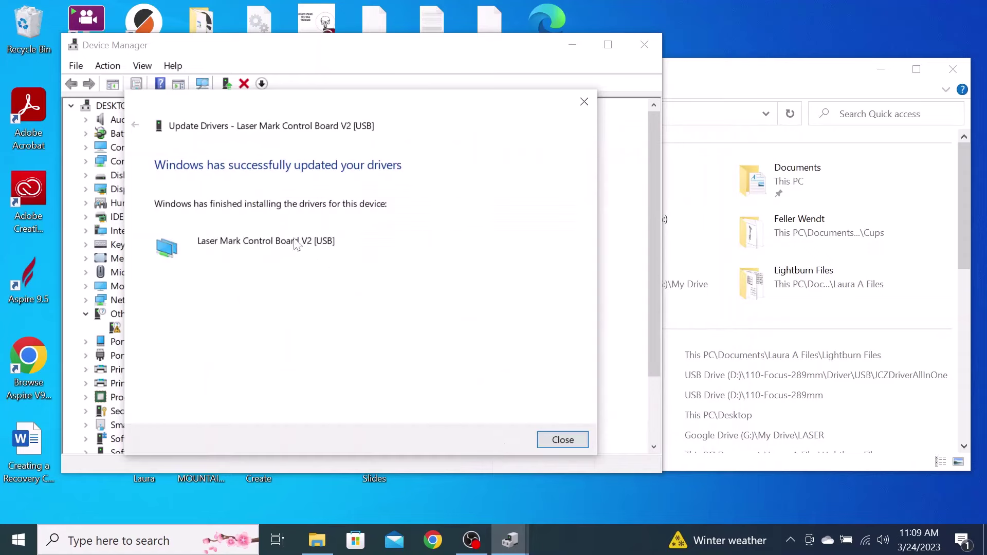
Close the driver update and Device Manager, then launch EzCad2 from D:\110-Focus-289mm\Software
click(563, 441)
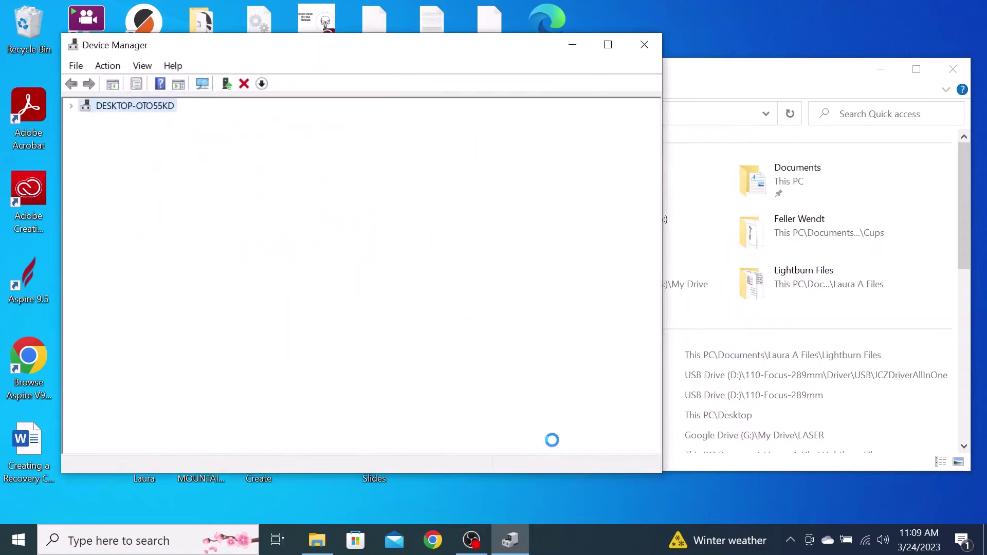
click(646, 45)
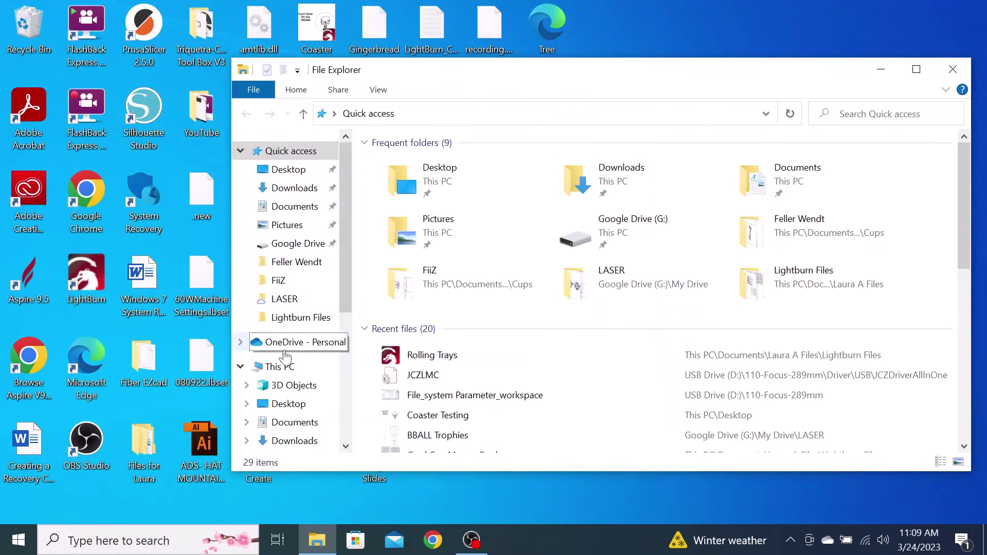
scroll(292, 354, down, 3)
click(297, 397)
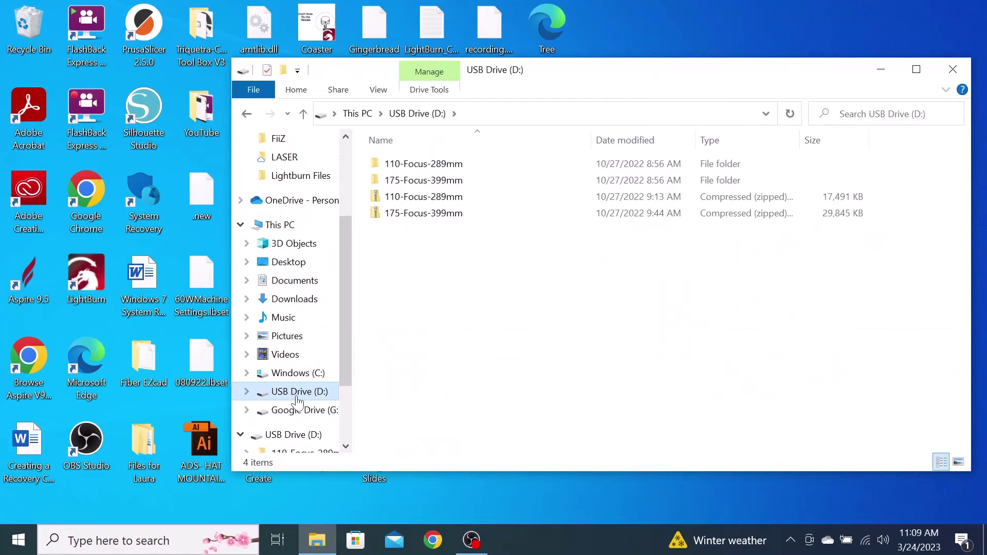
click(414, 166)
double_click(414, 165)
double_click(408, 200)
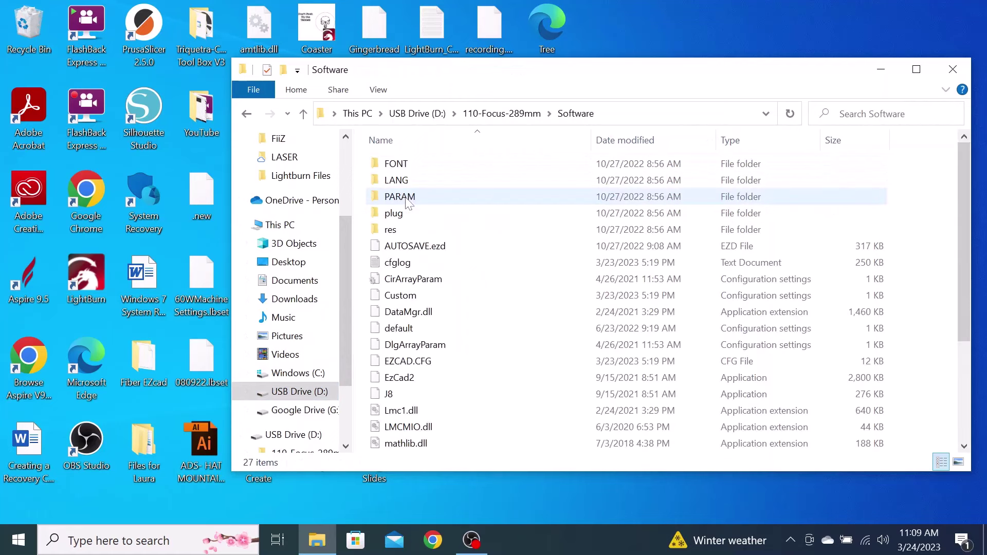
click(404, 380)
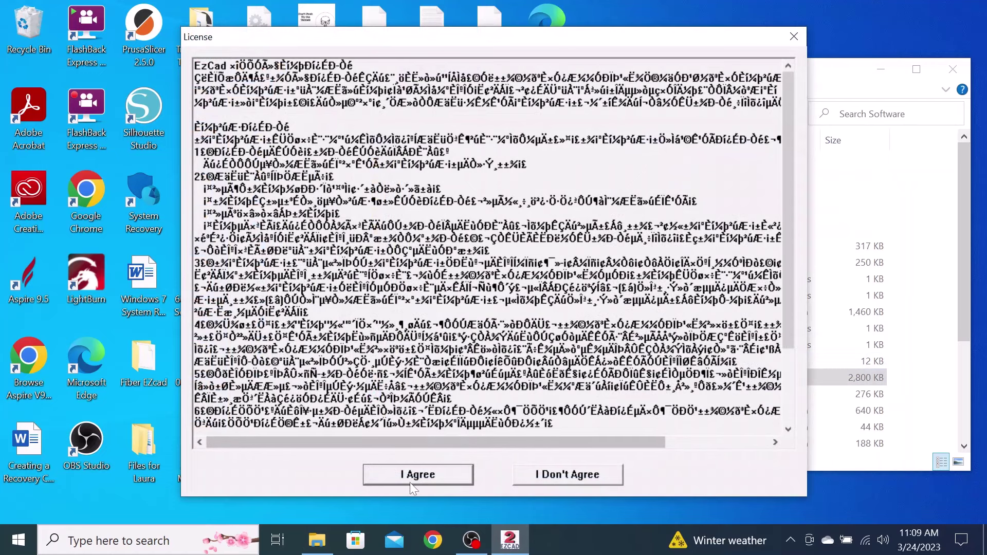
Accept the EzCad2 licence agreement, then close EzCad2 once its blank workspace opens
click(409, 483)
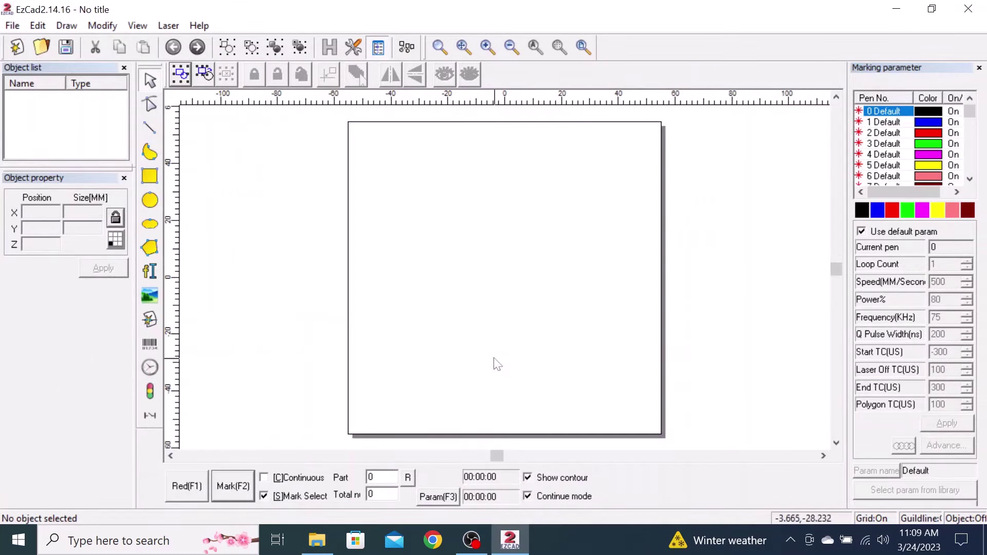
click(975, 10)
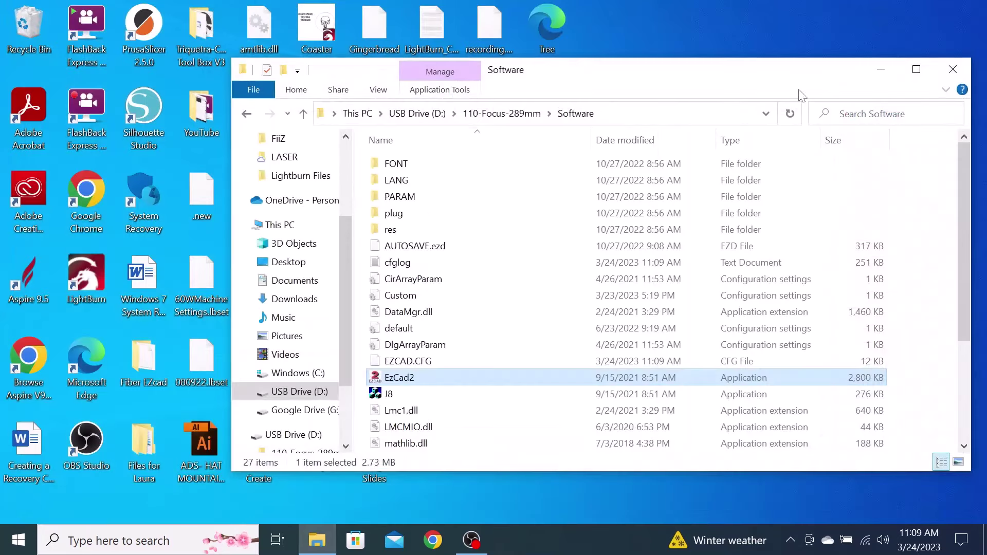
Close the Software folder window and open a new maximized File Explorer window
click(952, 77)
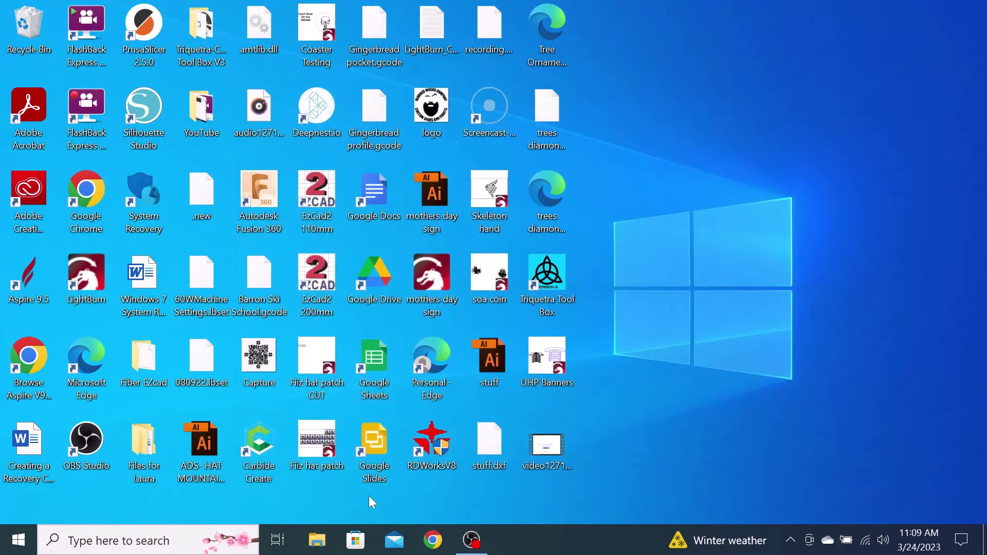
key(super)
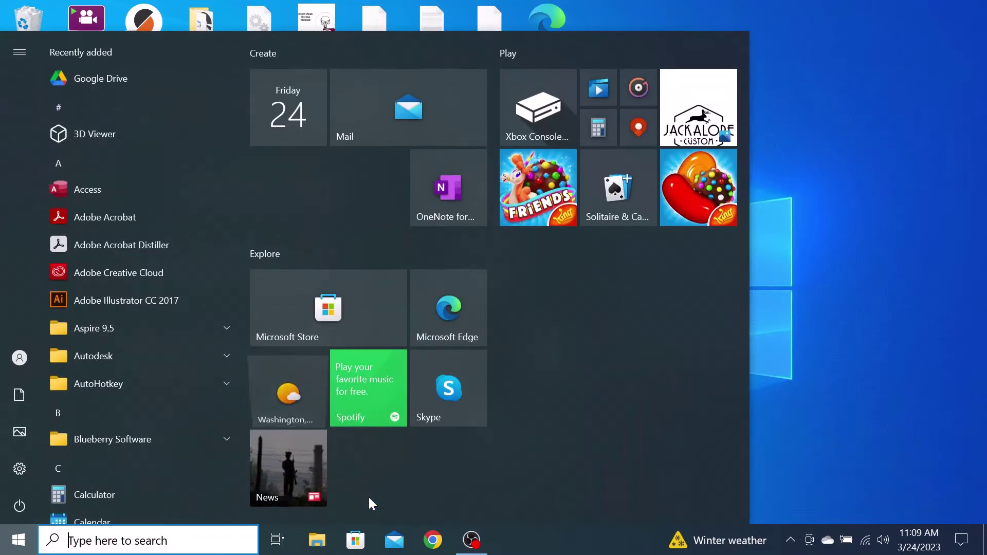
click(317, 536)
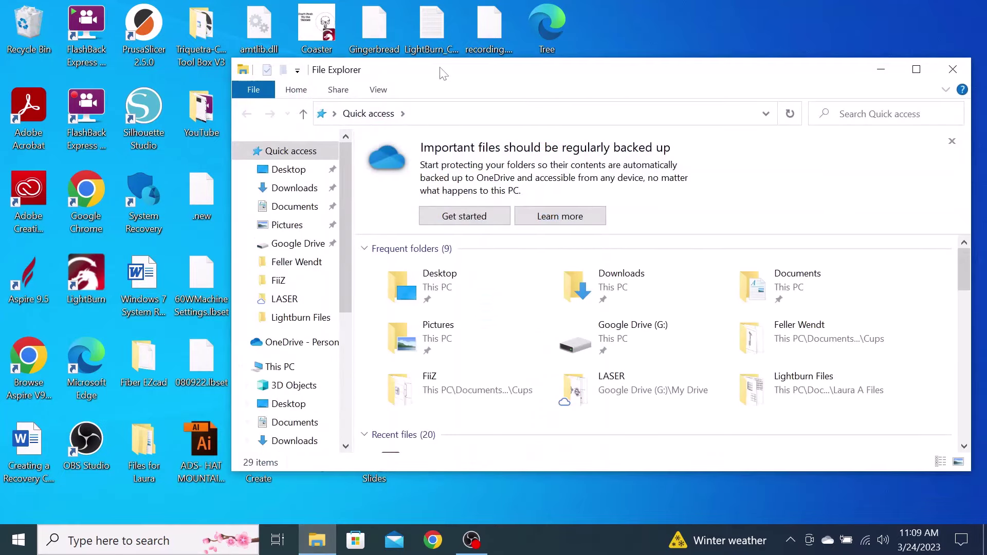
mouse_move(443, 74)
mouse_down()
mouse_move(397, 60)
mouse_move(375, 3)
mouse_up()
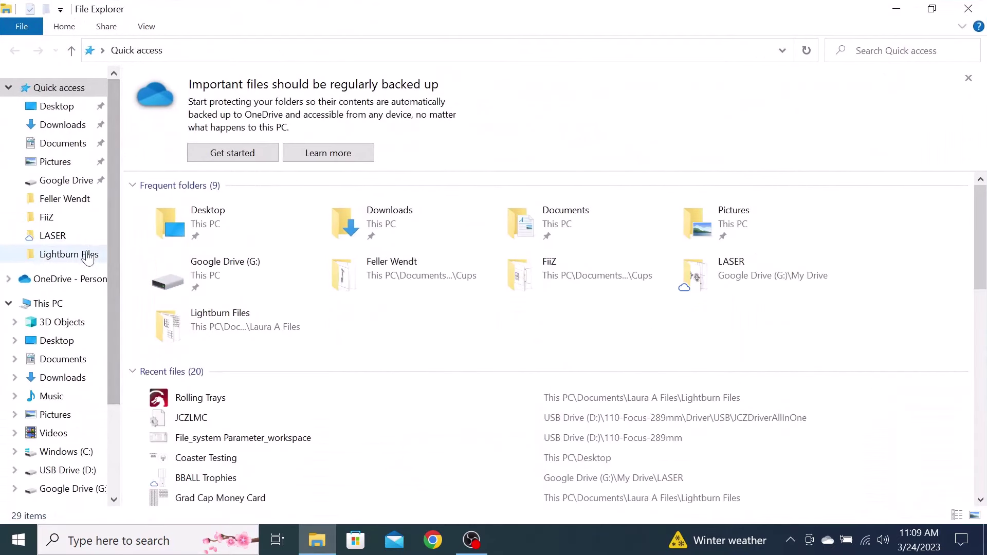
drag(112, 331, 106, 406)
Navigate to the C:\Program Files\LightBurn\EzCad2Driver folder
click(47, 347)
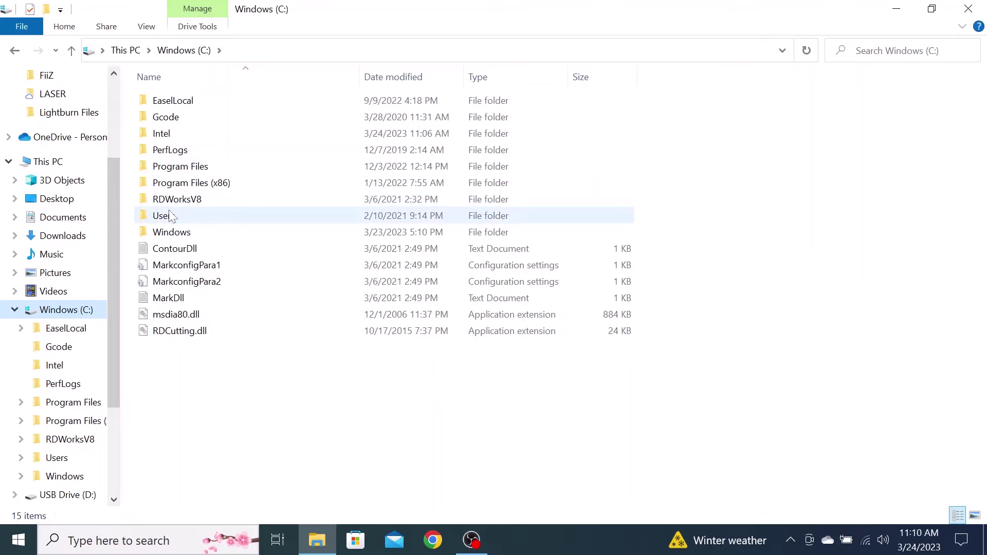
double_click(175, 184)
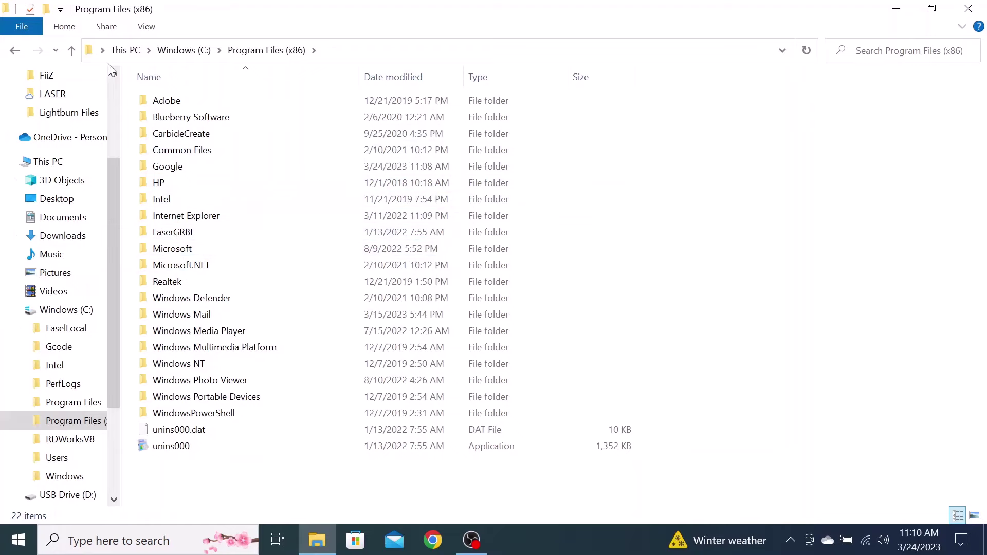
click(173, 50)
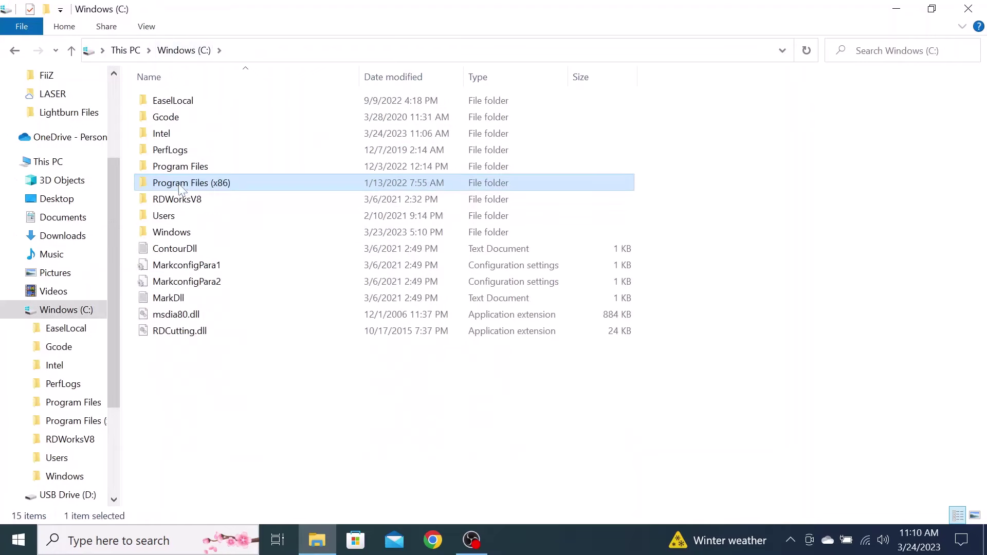
double_click(175, 167)
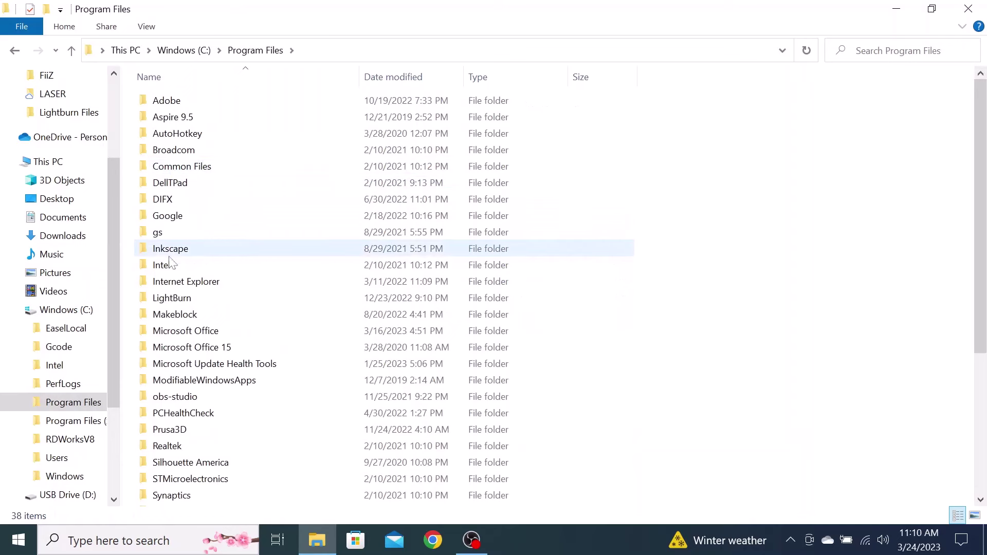
double_click(173, 297)
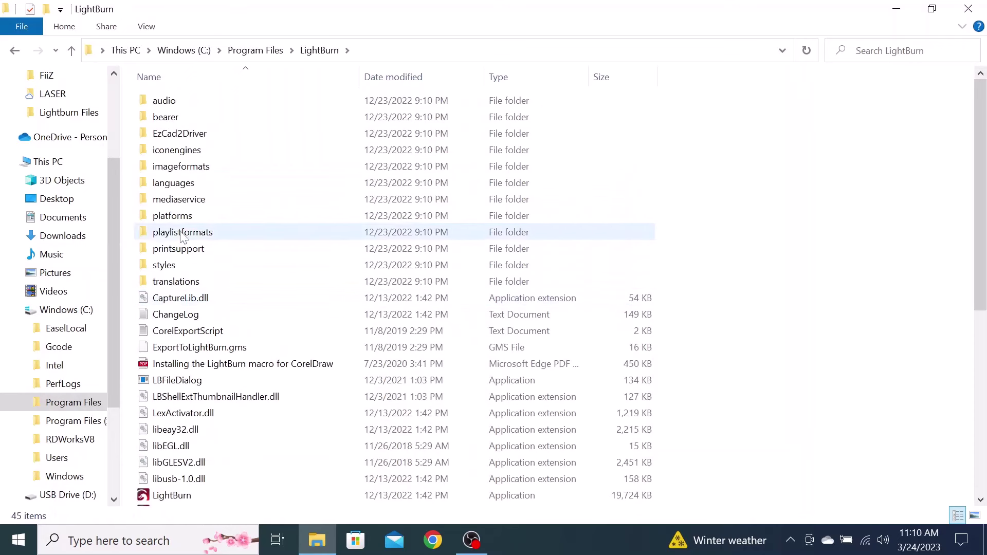
double_click(186, 139)
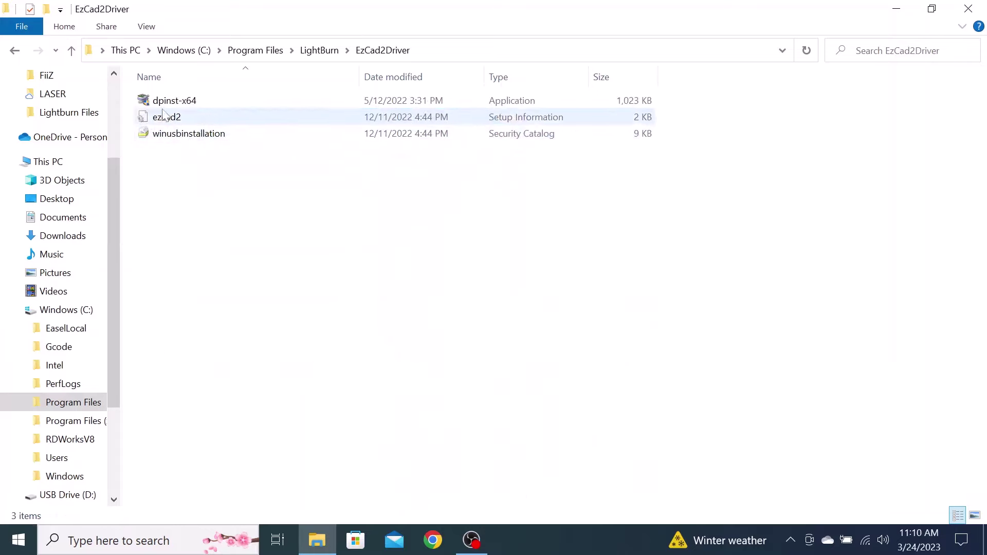